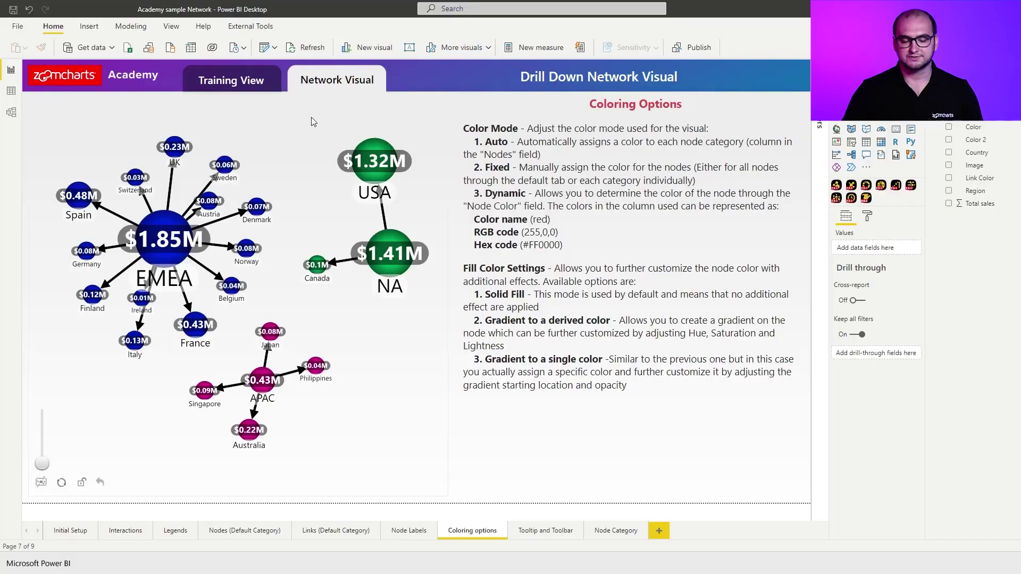
Go to the Training View page of the report.
ctrl+click(237, 82)
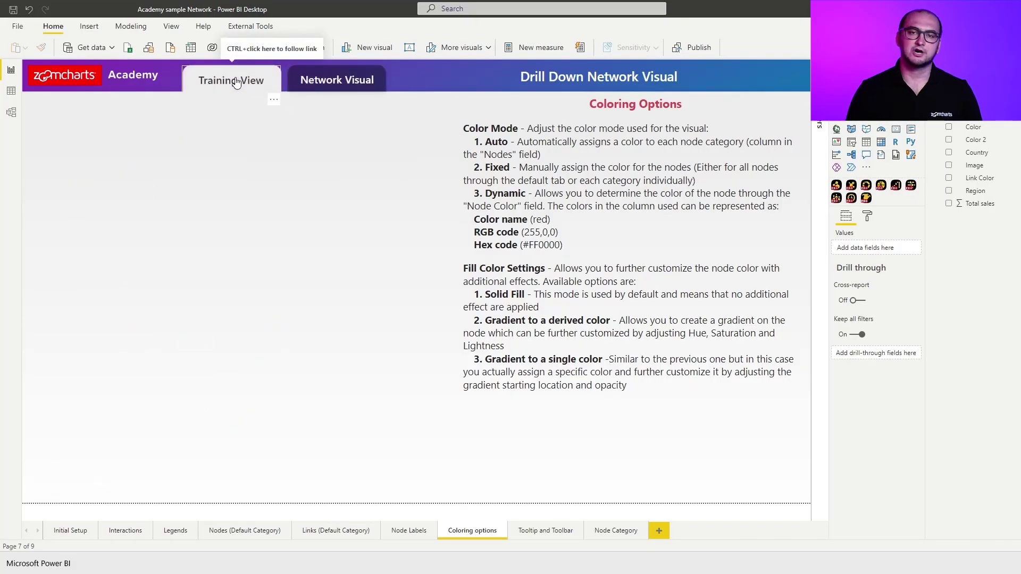
Insert a Drill Down Network visual and enlarge it over the left area.
click(851, 184)
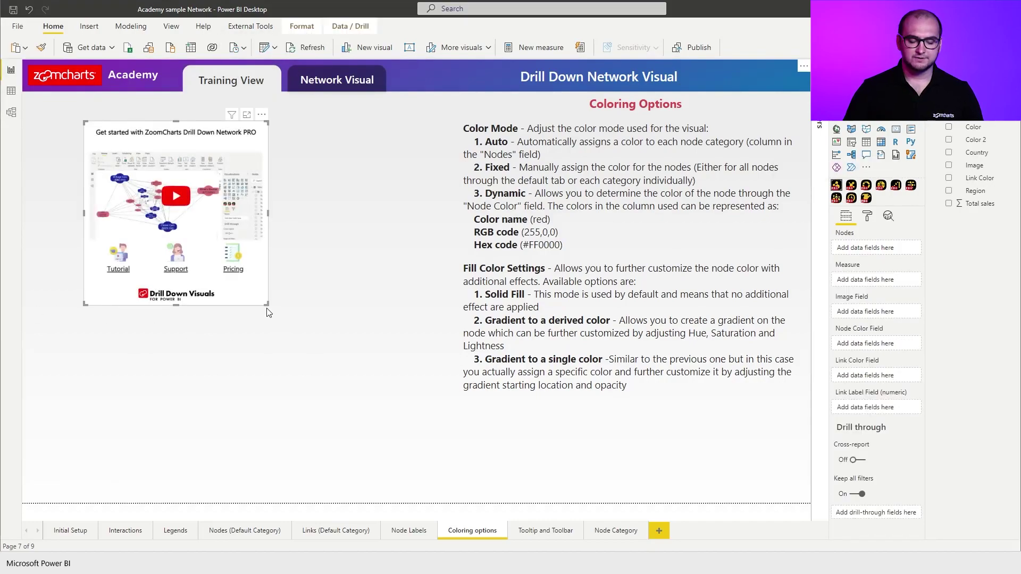
drag(267, 304, 442, 457)
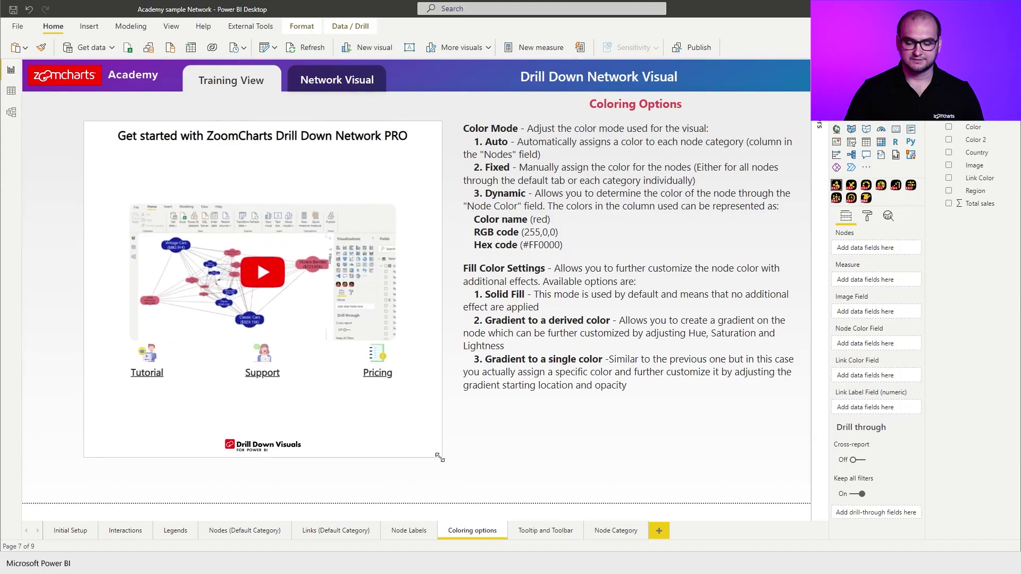
click(869, 218)
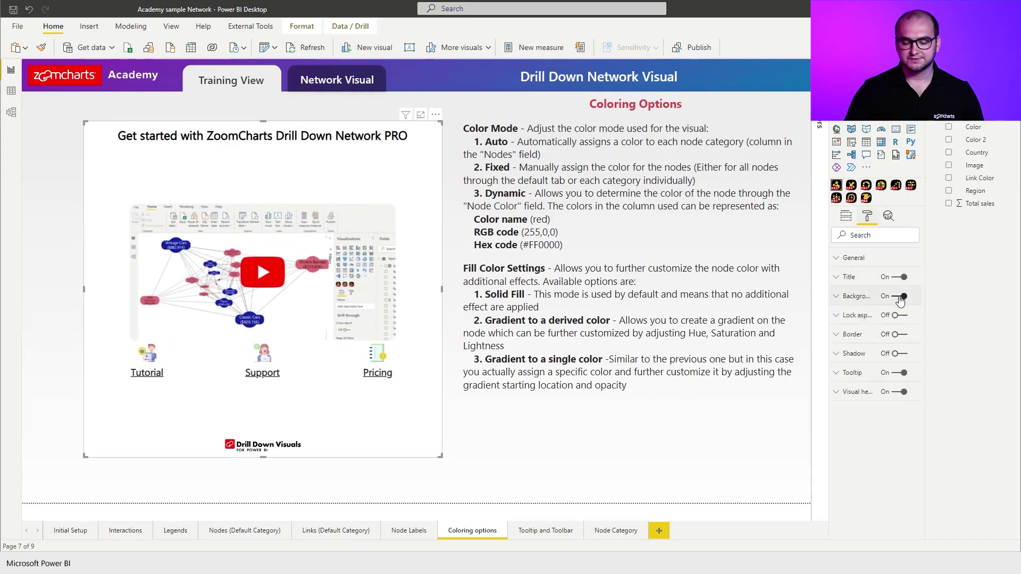
click(846, 218)
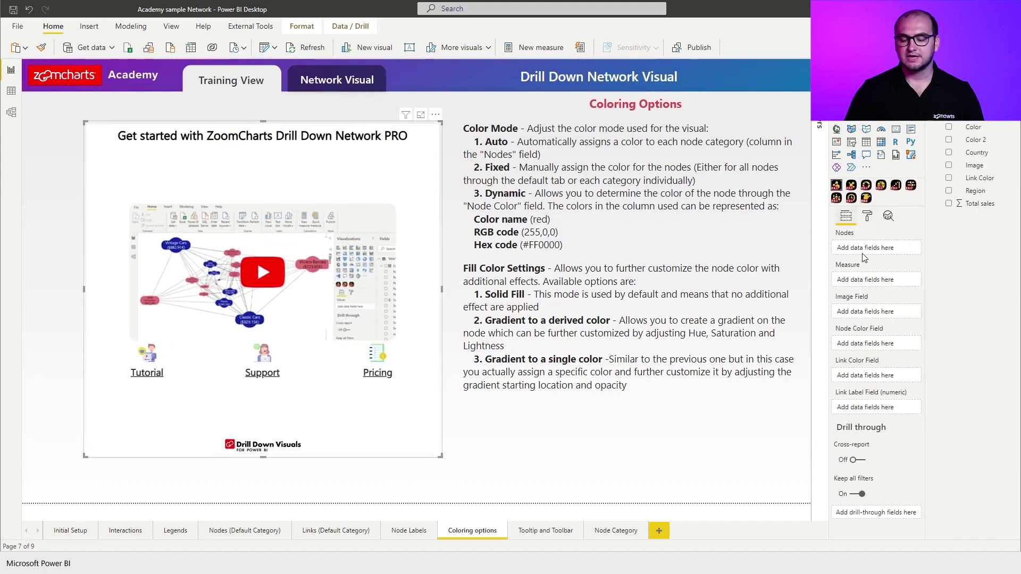
Add Region and Country as node levels and Total sales as the measure.
drag(978, 198, 875, 247)
drag(977, 154, 885, 251)
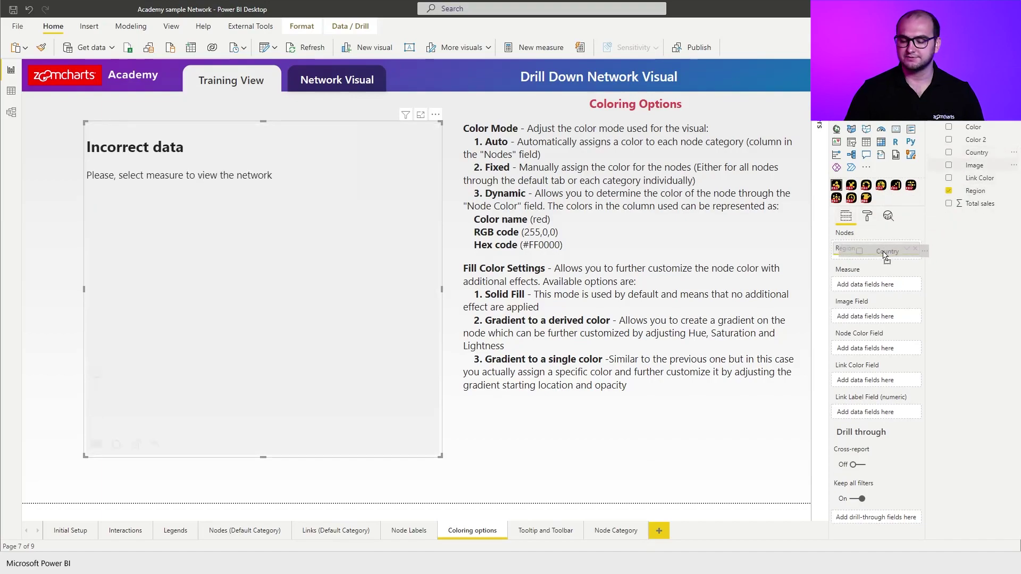
drag(976, 209, 883, 299)
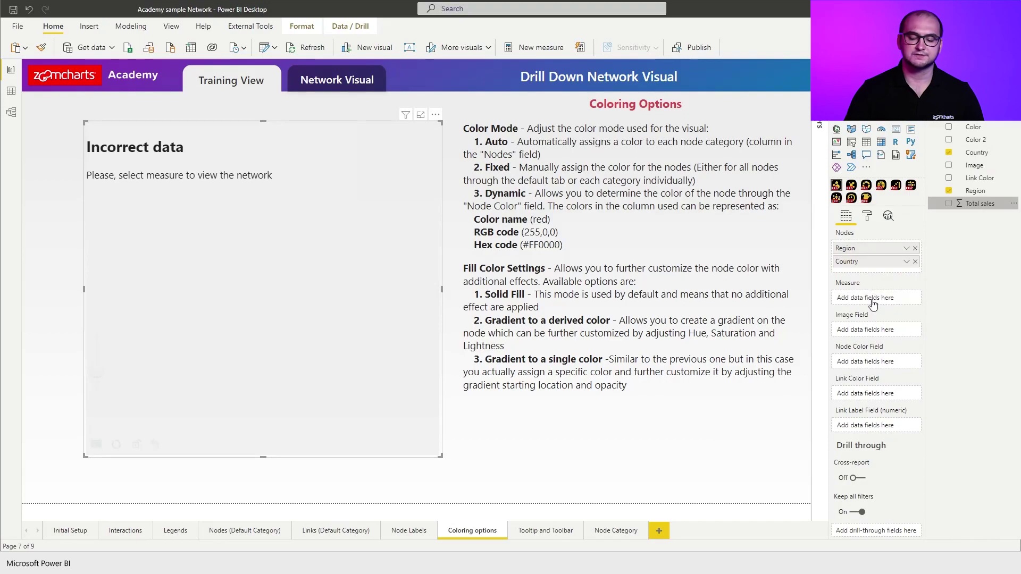
Set the default node category's Color Mode to Fixed with a purple fill.
click(872, 225)
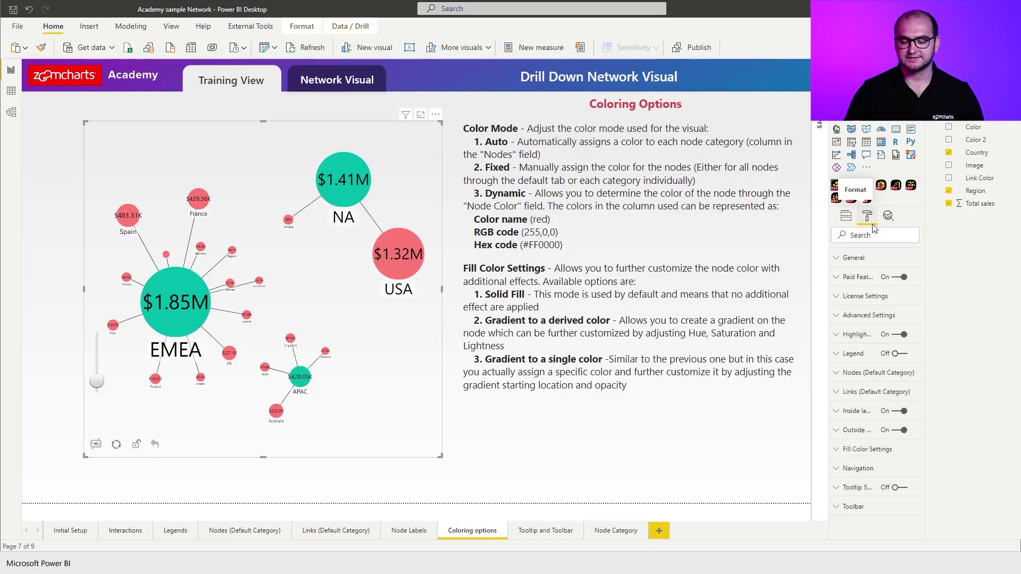
click(873, 373)
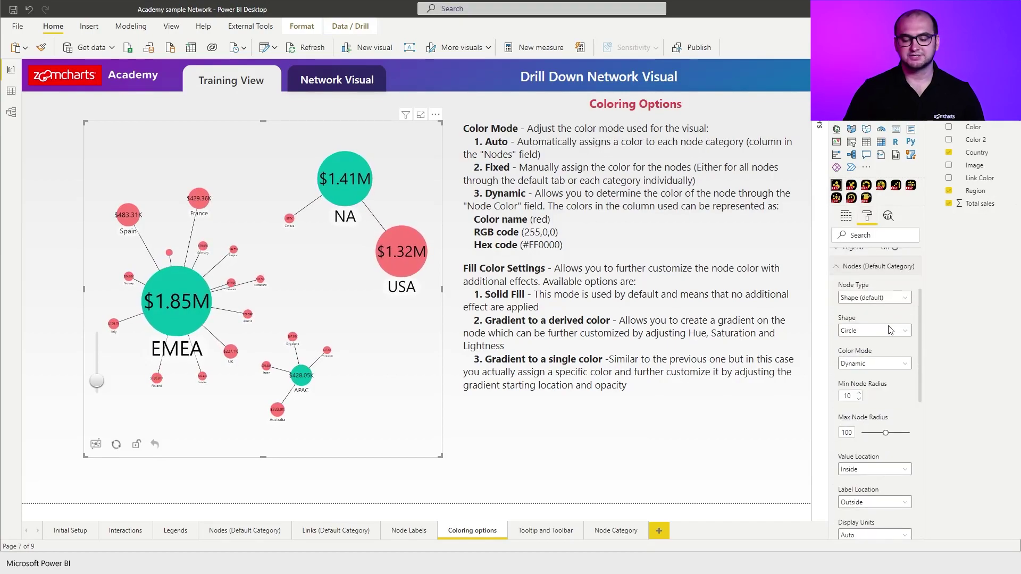
click(902, 365)
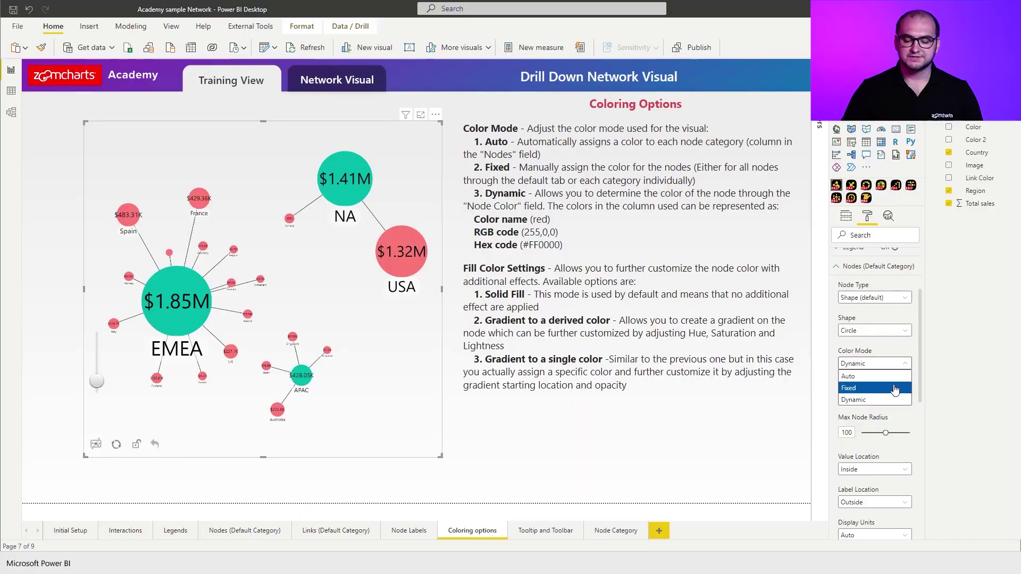
click(896, 388)
click(858, 399)
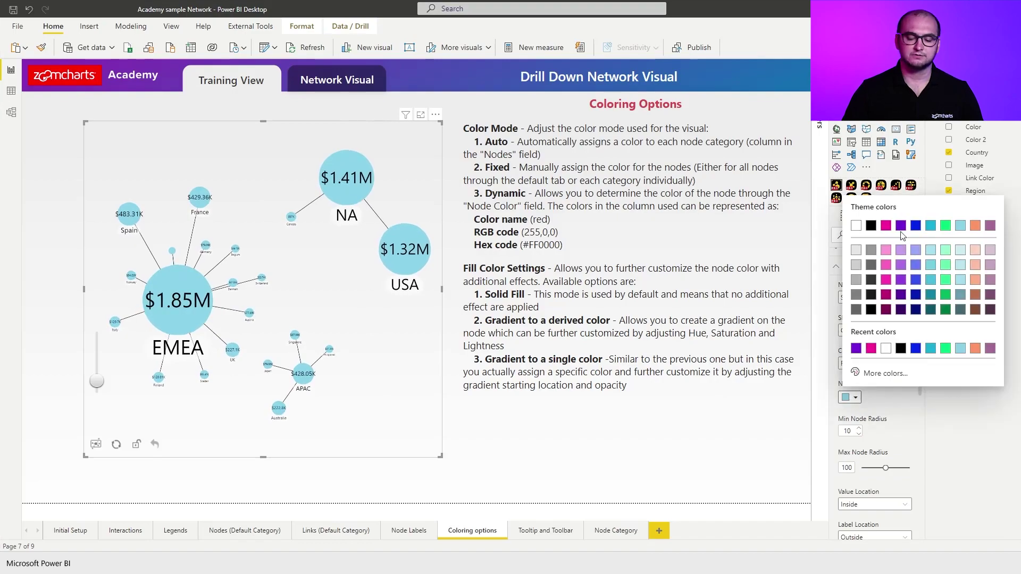
click(905, 231)
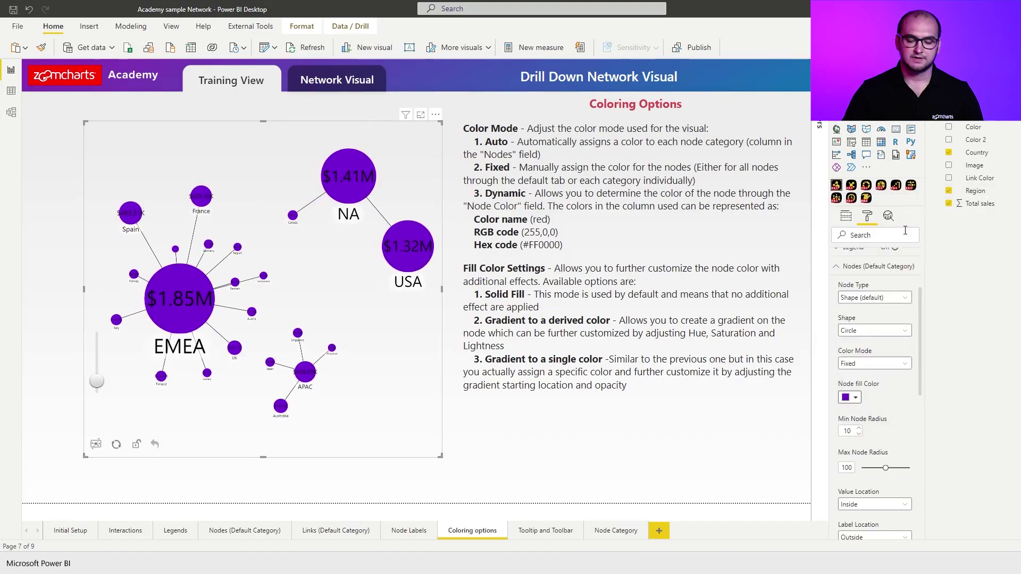
Switch the default node Color Mode back to Dynamic.
click(855, 398)
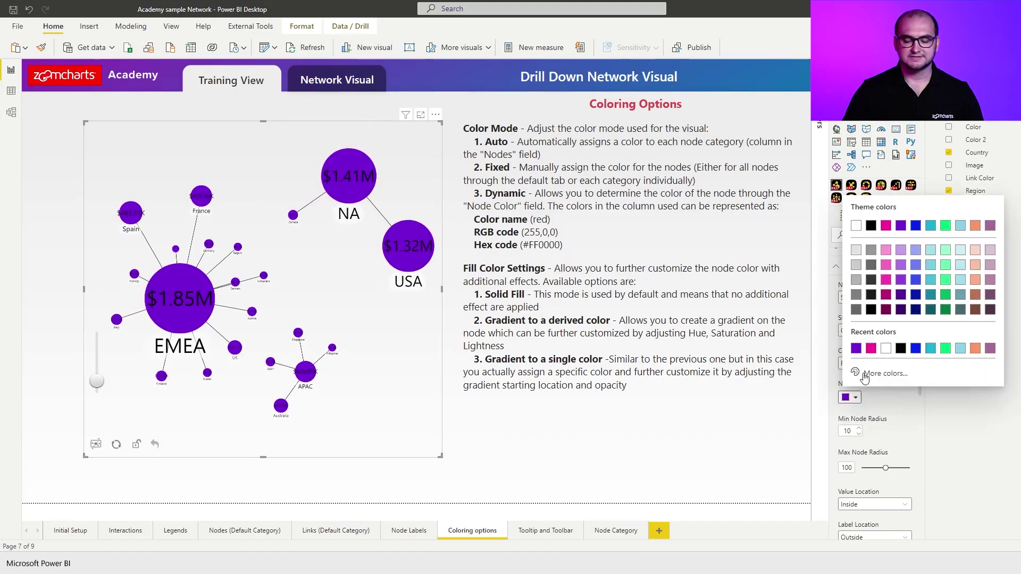
click(856, 400)
click(861, 366)
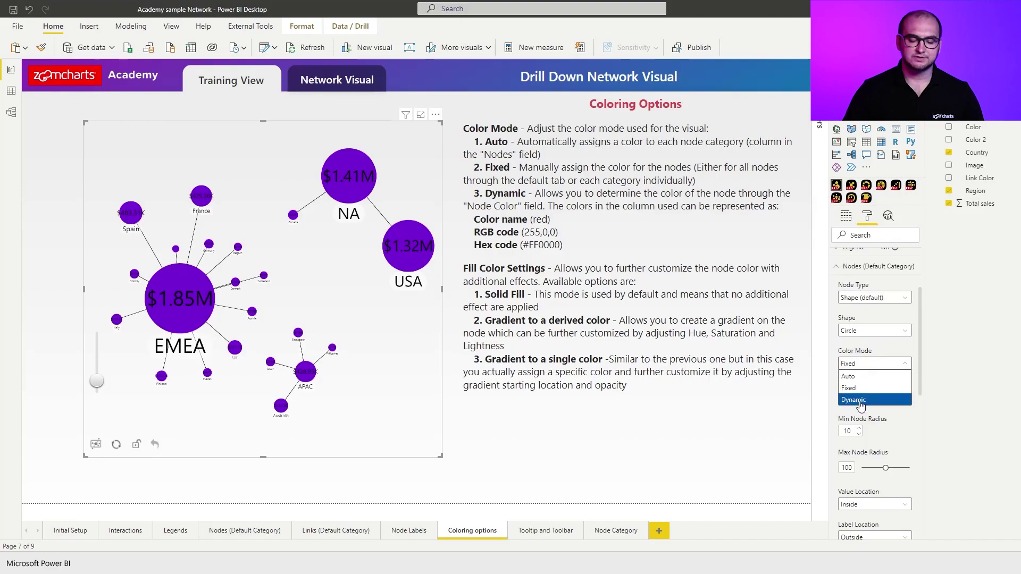
click(861, 401)
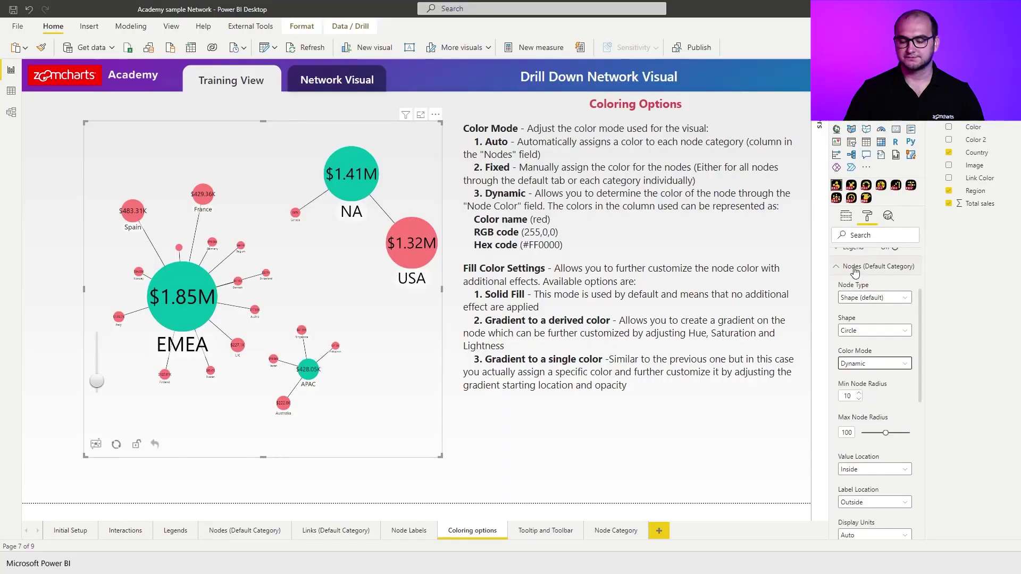
Put Color 2 in the Node Color Field so nodes are coloured by it.
click(846, 216)
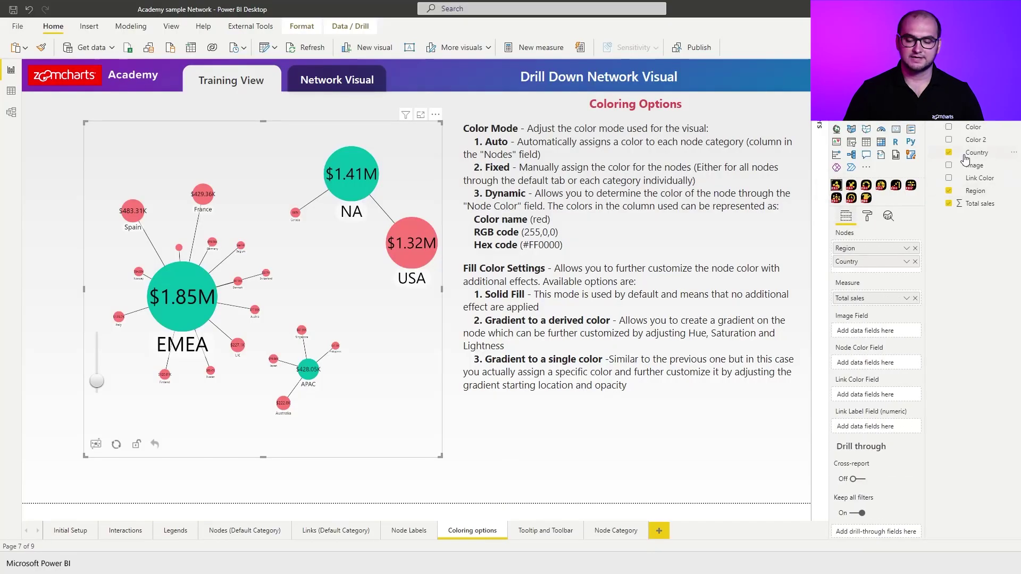
drag(977, 144, 869, 366)
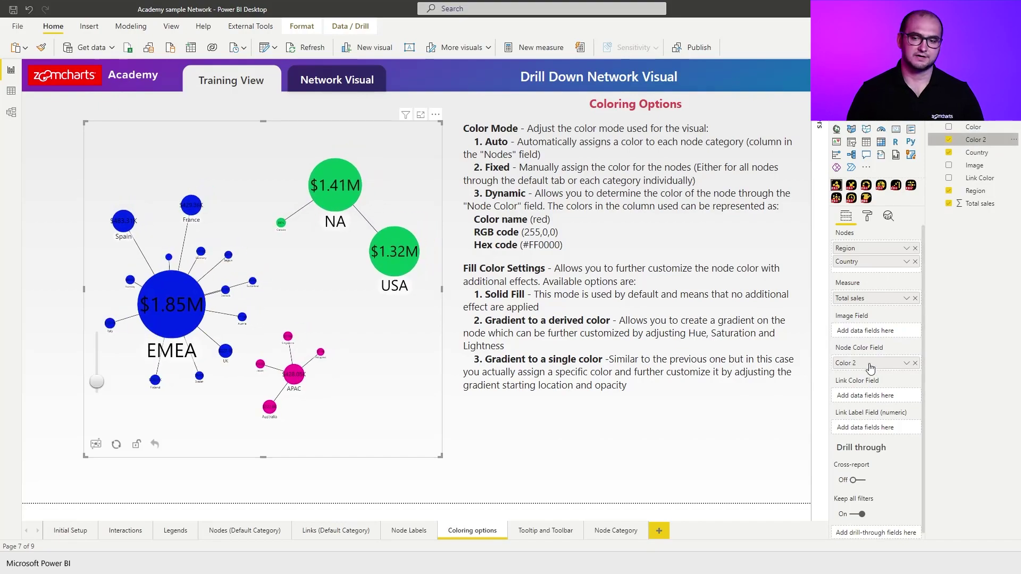
click(867, 216)
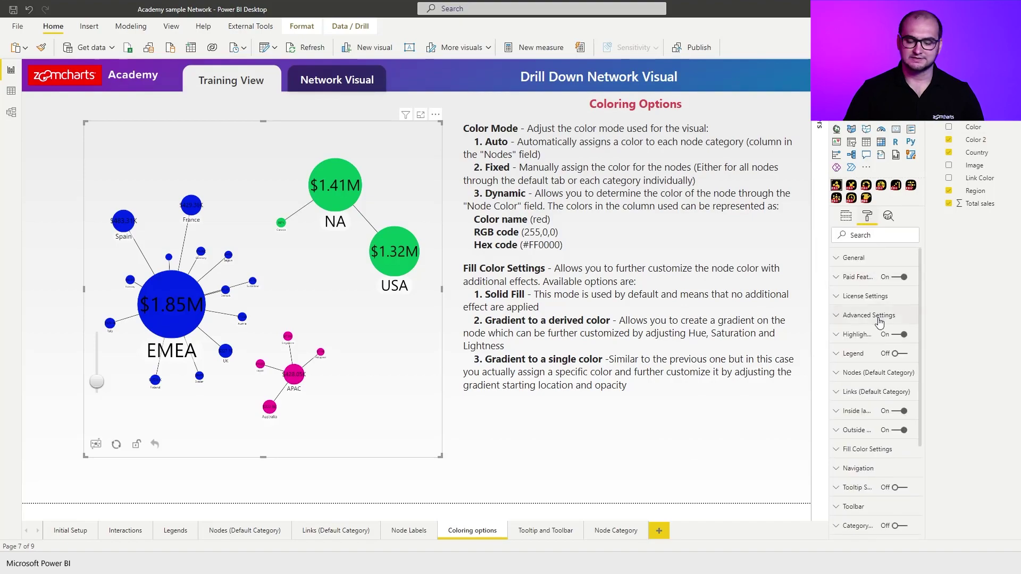
scroll(880, 319, down, 5)
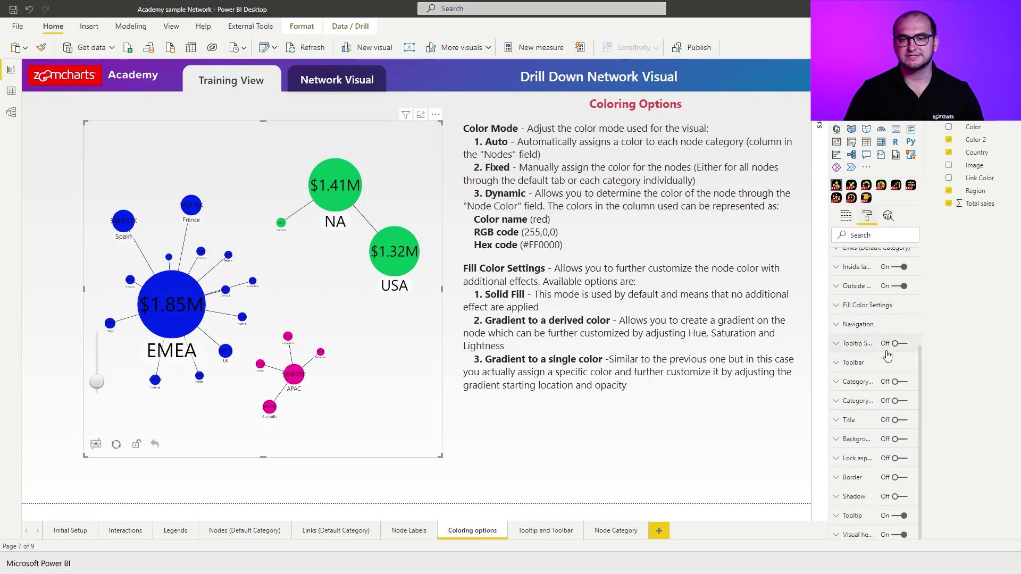
Remove Color 2 from the Node Color Field.
click(846, 218)
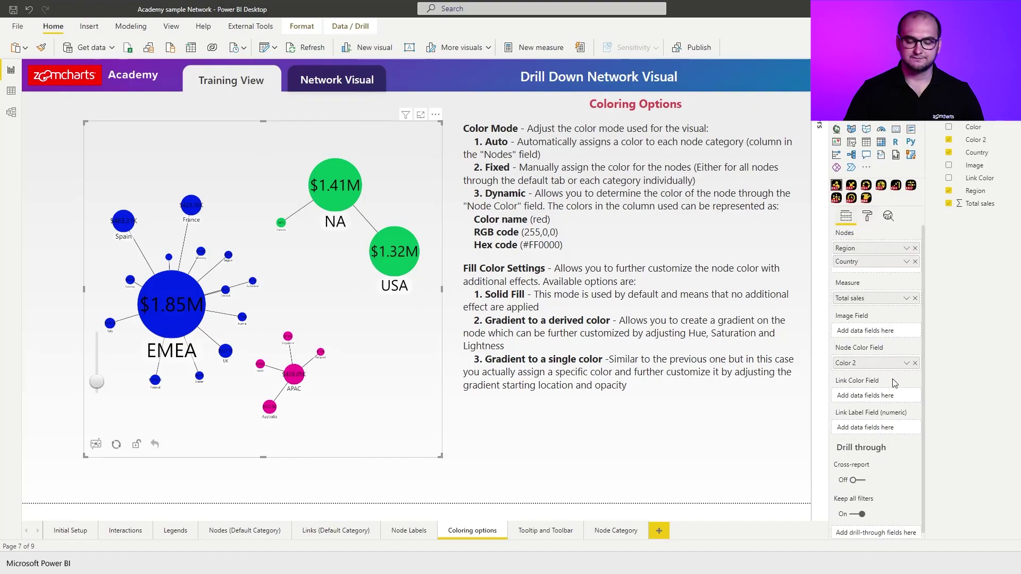
click(915, 363)
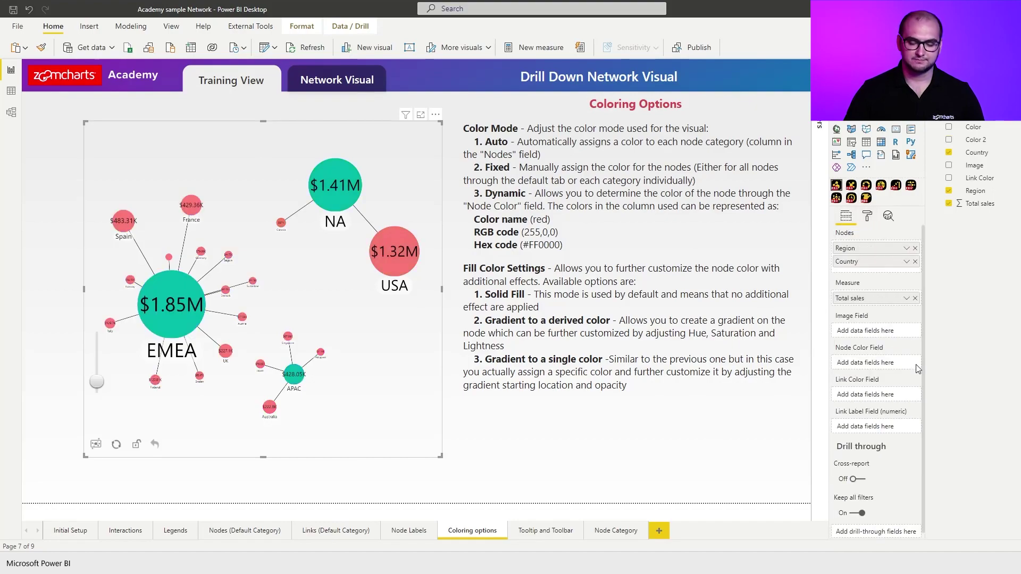
click(867, 216)
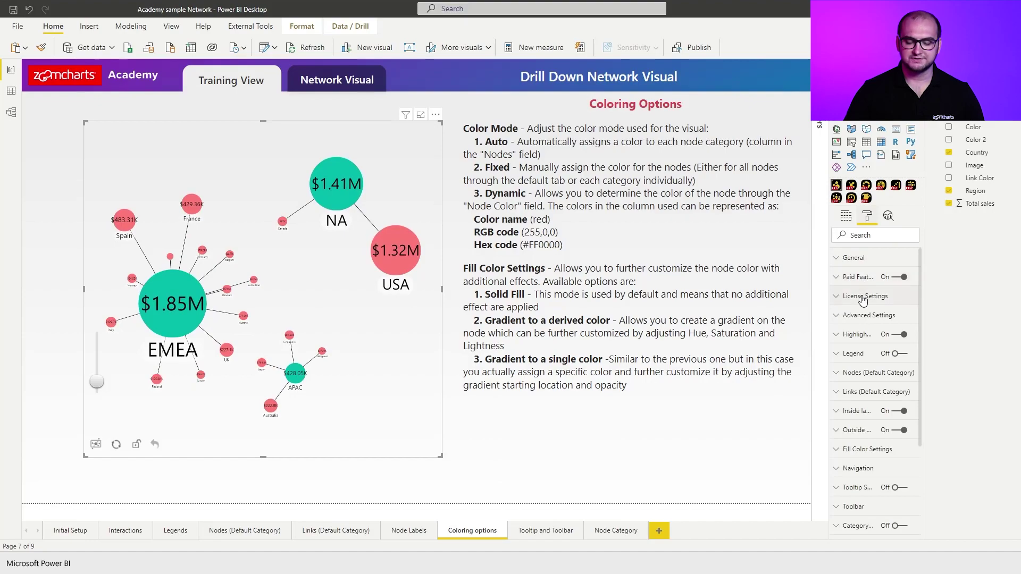
scroll(863, 299, down, 3)
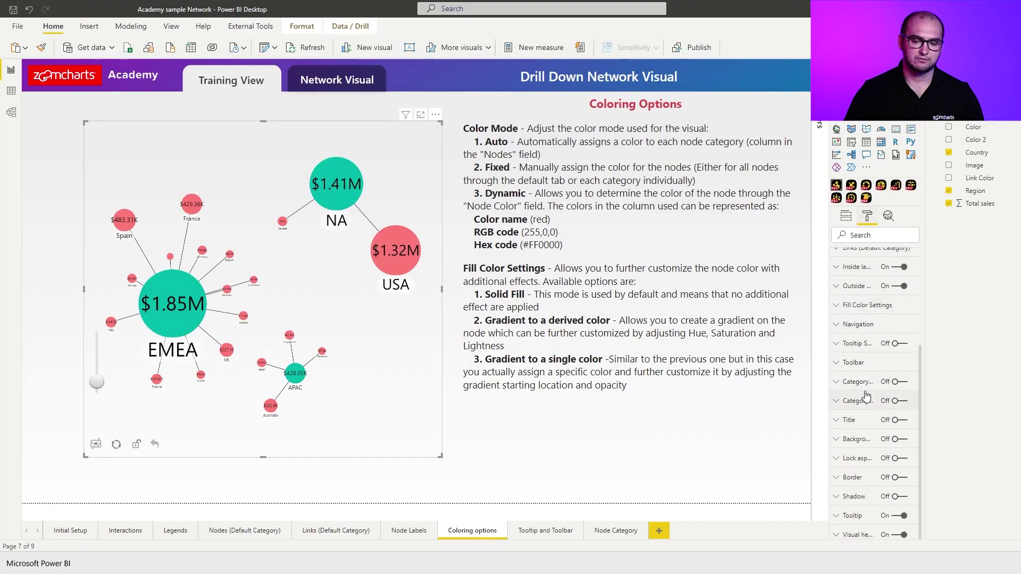
Enable the first node category and give it a Fixed purple node fill.
click(899, 382)
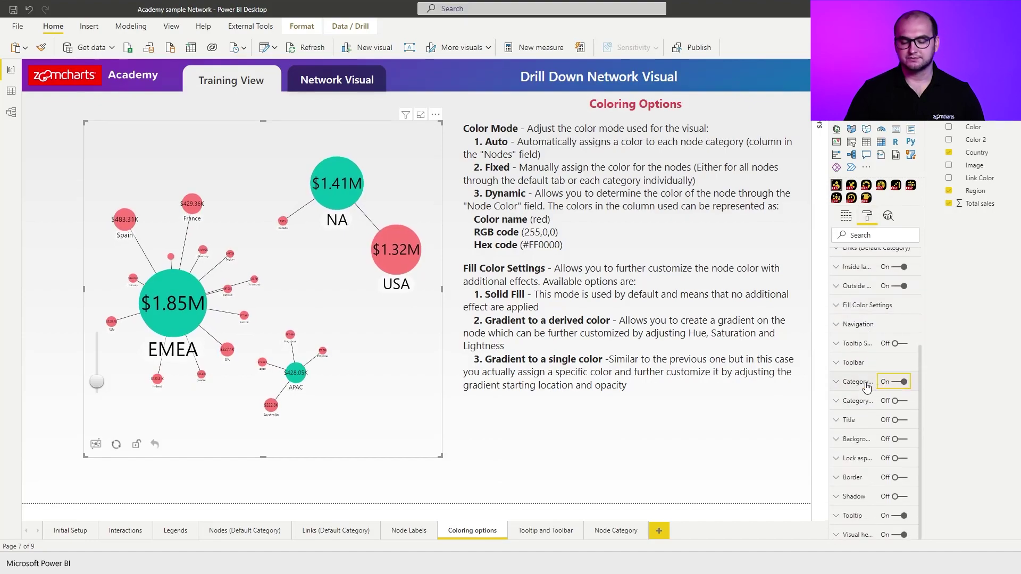
click(867, 383)
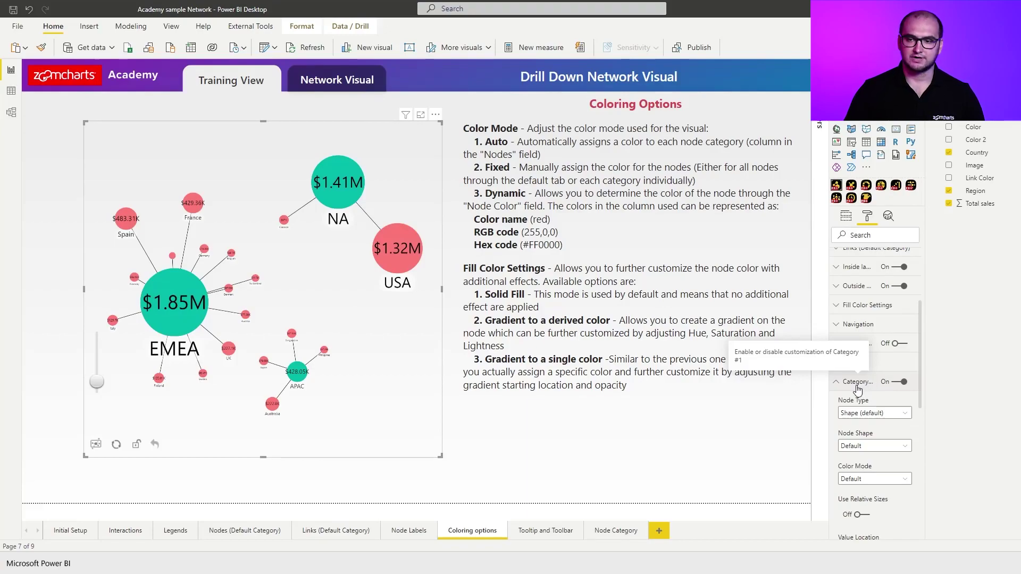
click(876, 479)
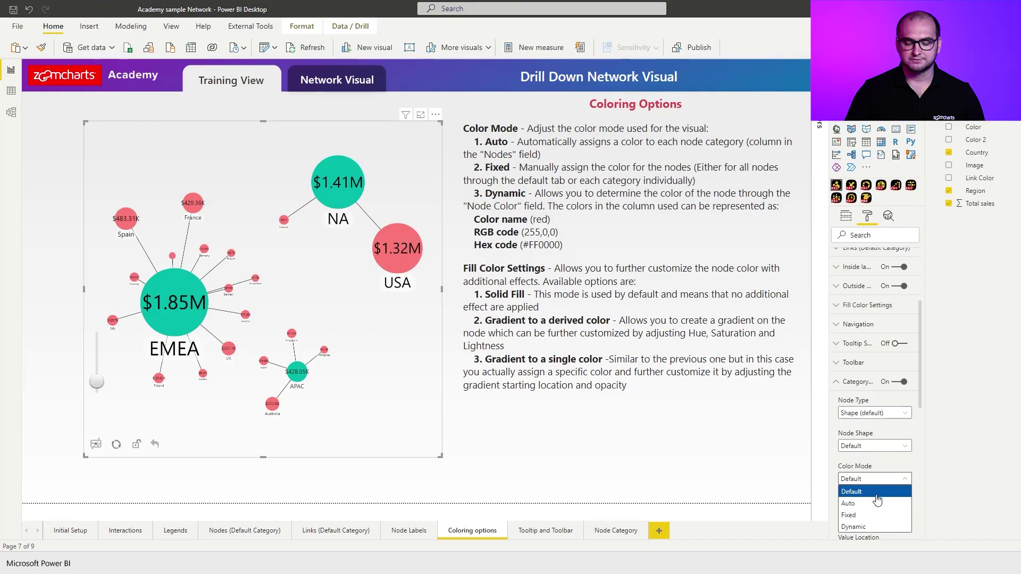
click(878, 515)
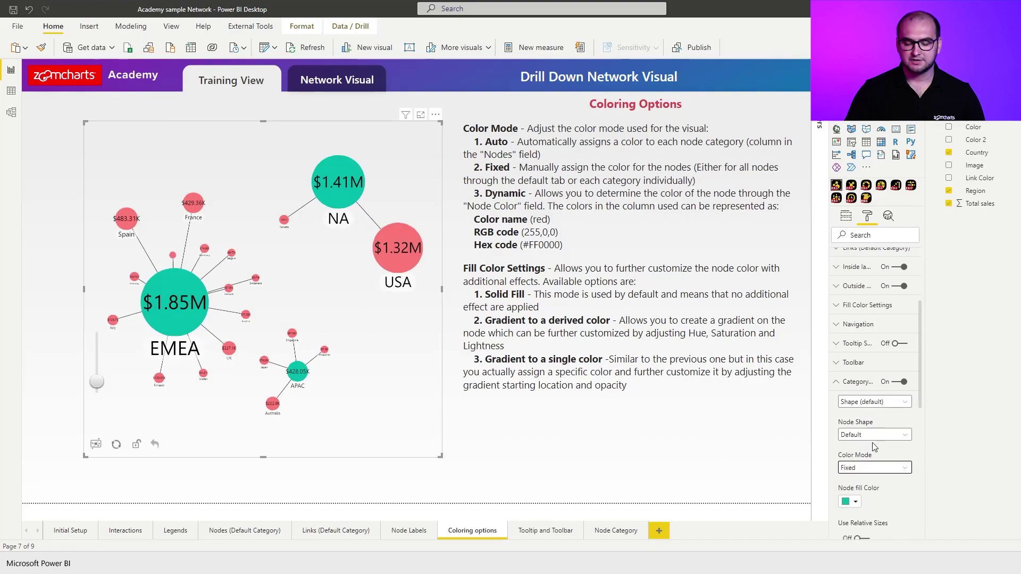
click(851, 513)
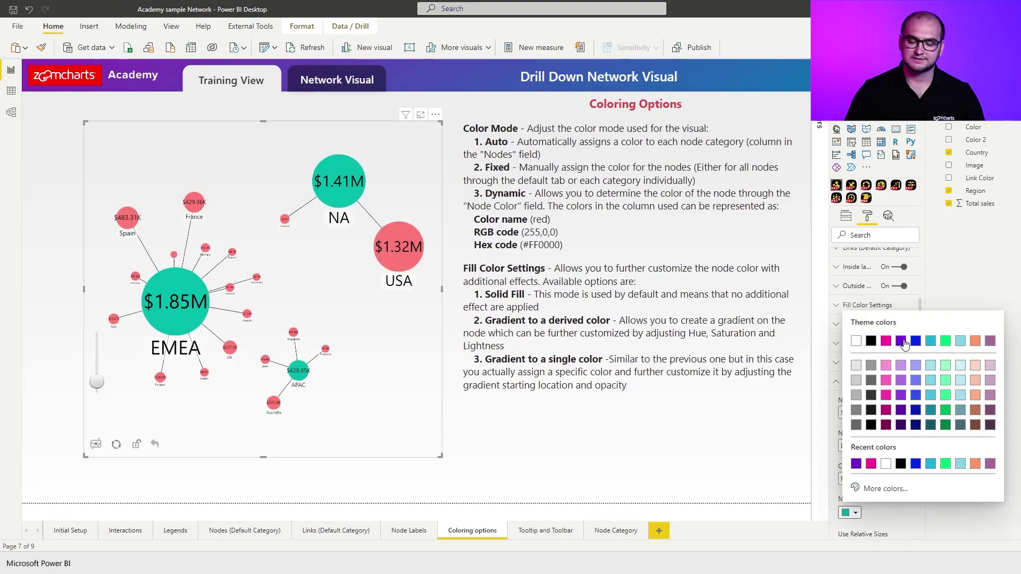
click(901, 342)
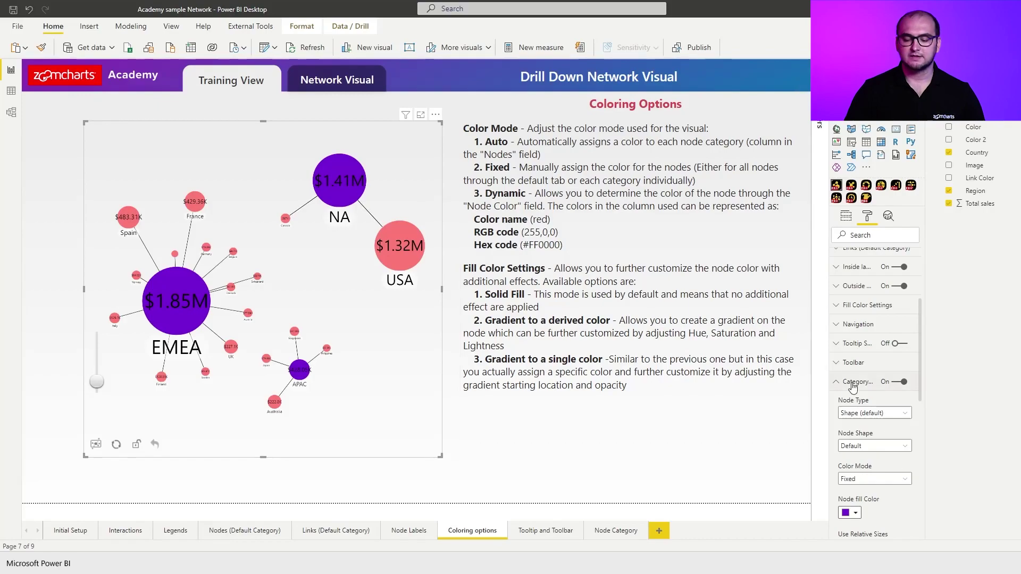
Set Fill Mode to Gradient to a derived color with Hue 90 and Saturation 40.
click(854, 384)
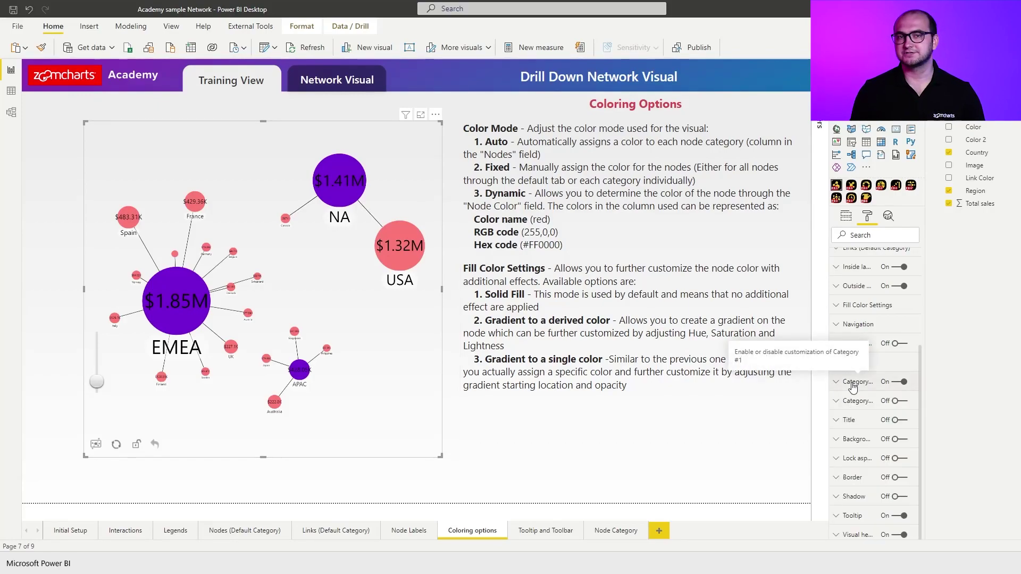
click(854, 308)
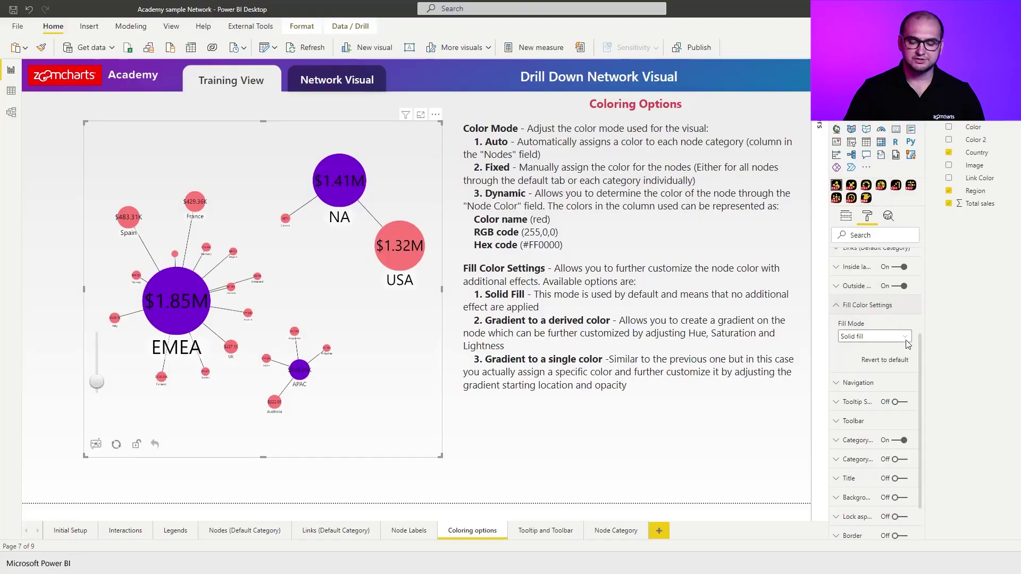
click(907, 338)
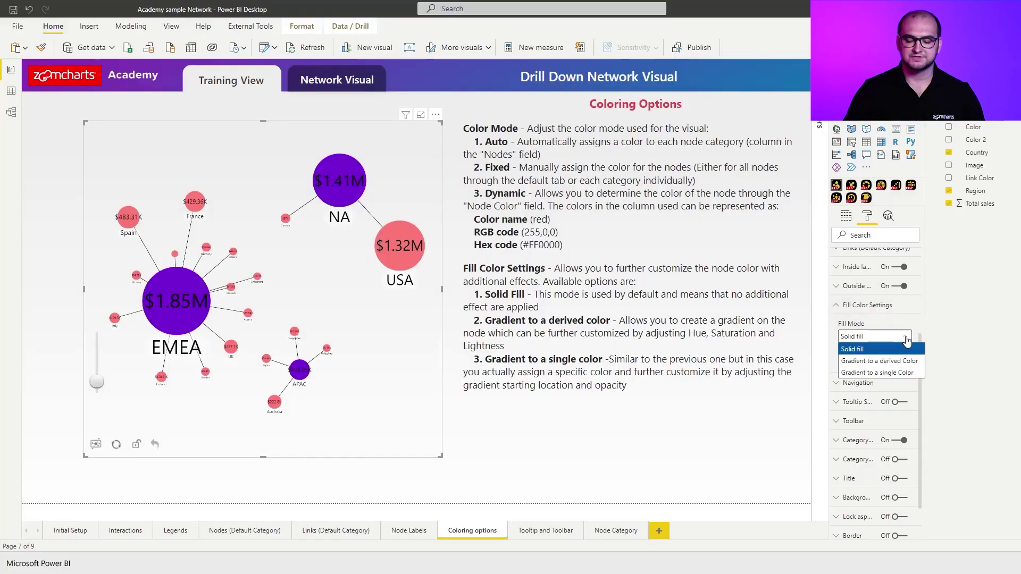
click(905, 366)
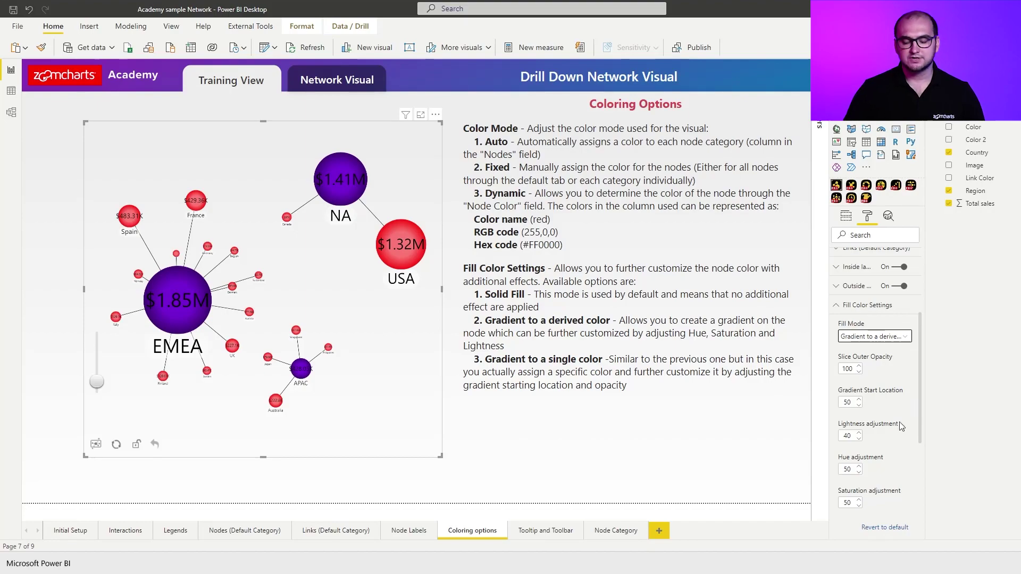
scroll(896, 435, down, 1)
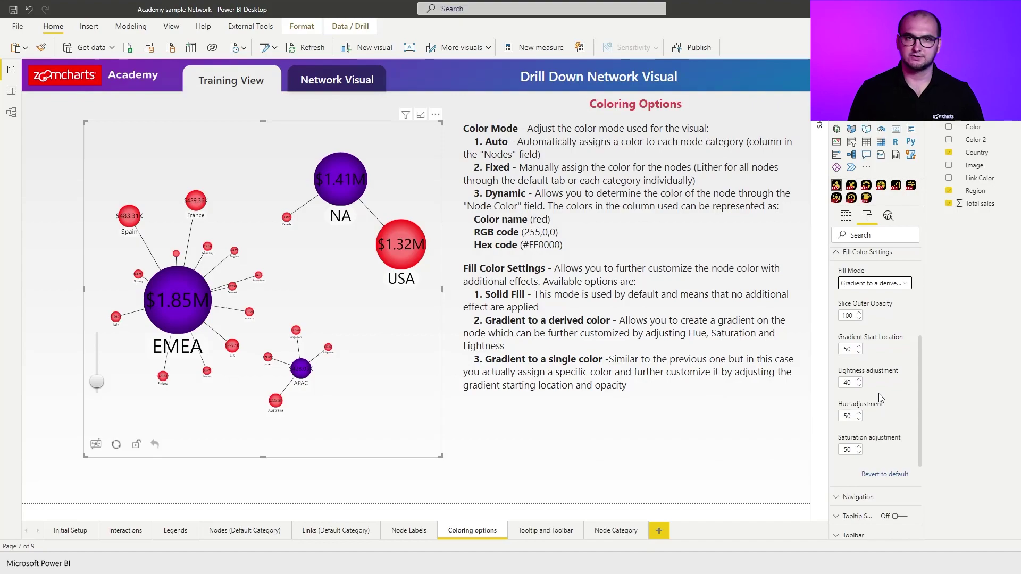
click(854, 416)
text(90)
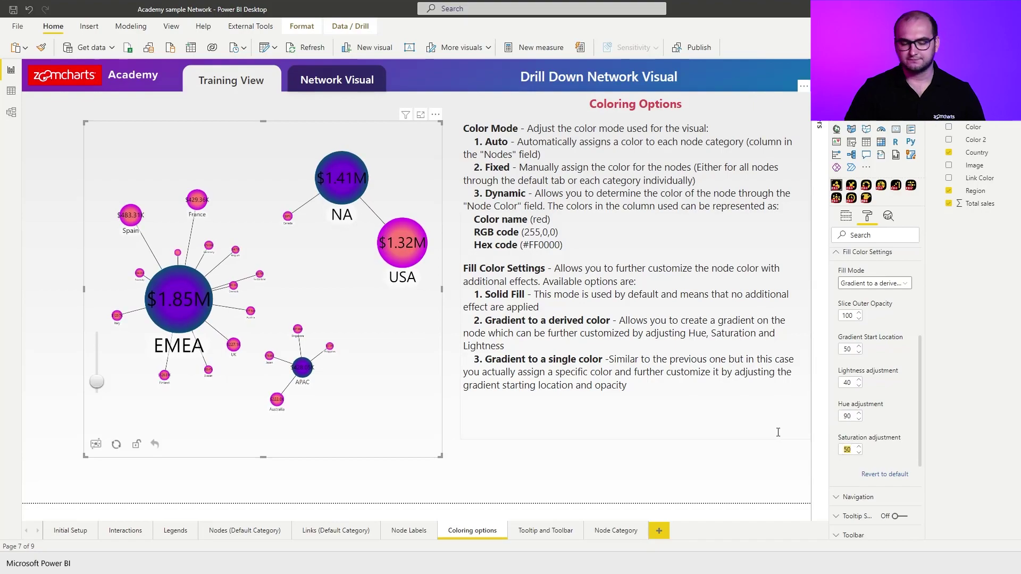
text(40)
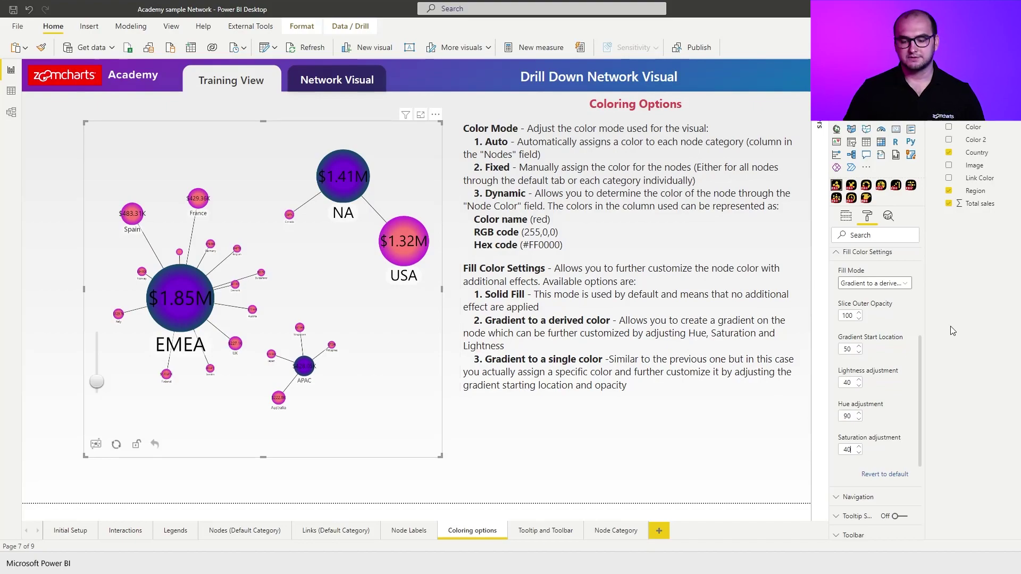
Change the node Fill Mode to Gradient to a single color.
click(905, 284)
click(892, 318)
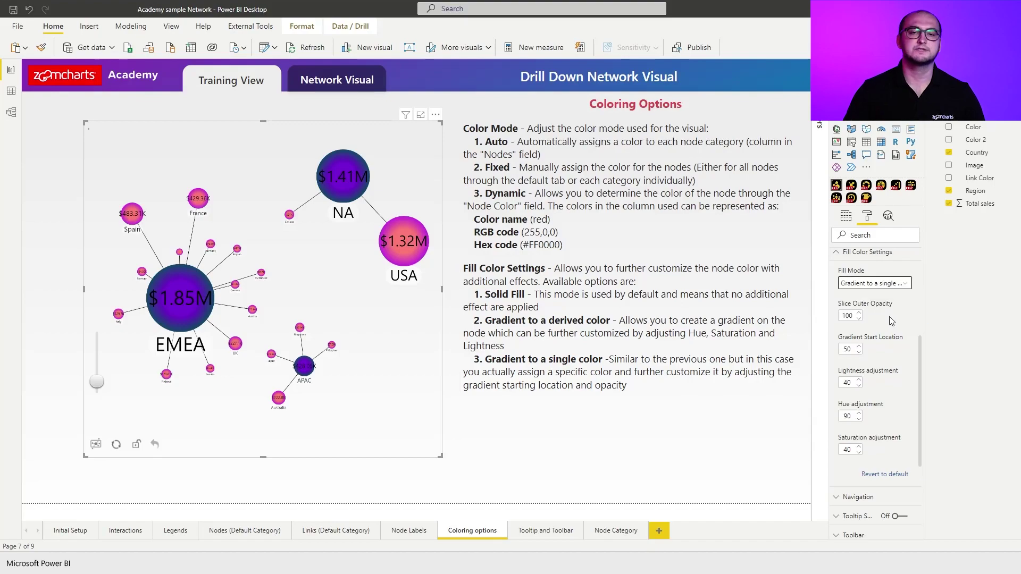